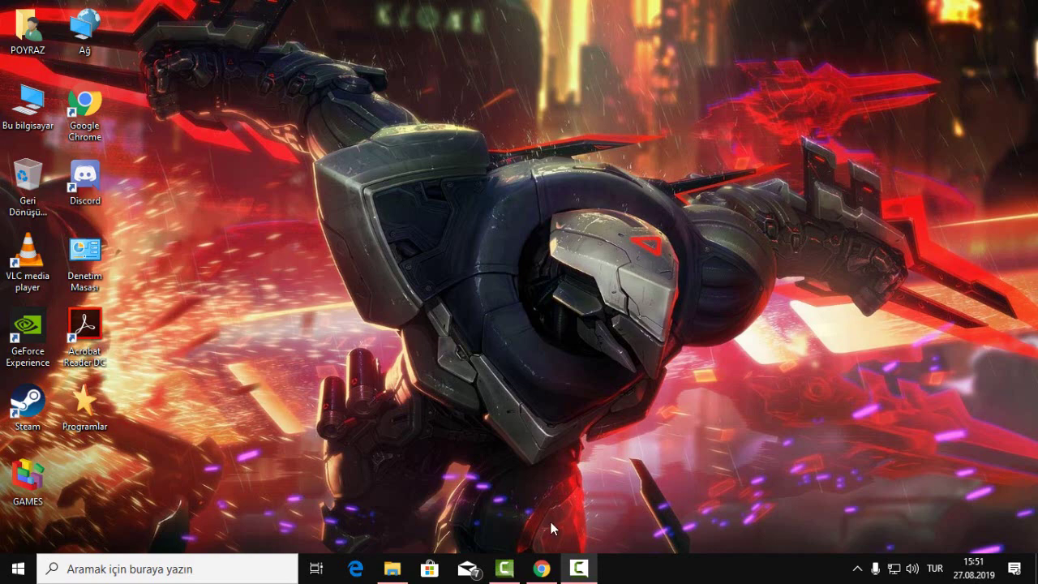
- Switch to Google Chrome and search Google for "crazy talk full"
left_click(542, 570)
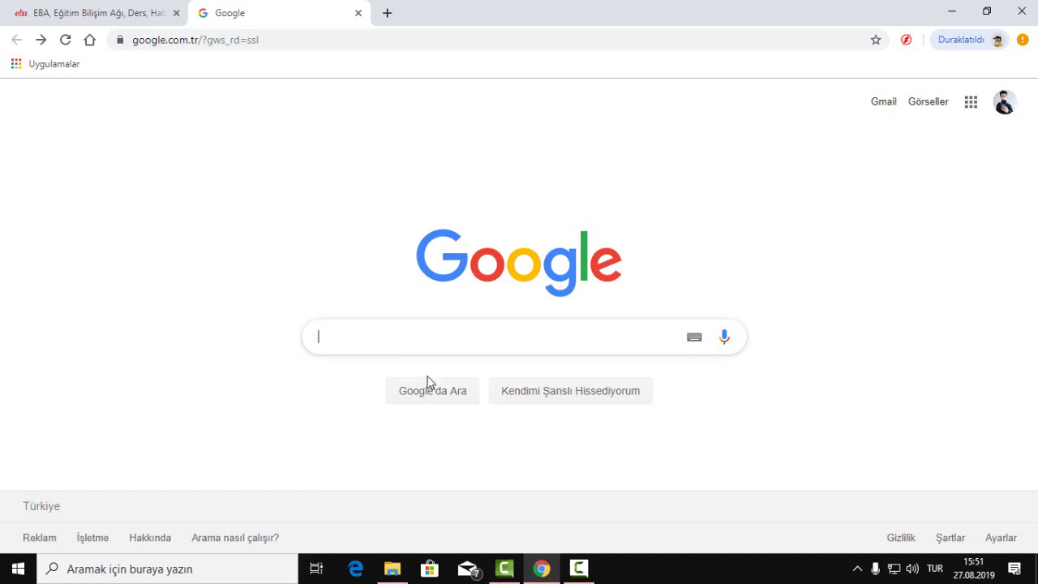
type("crazy")
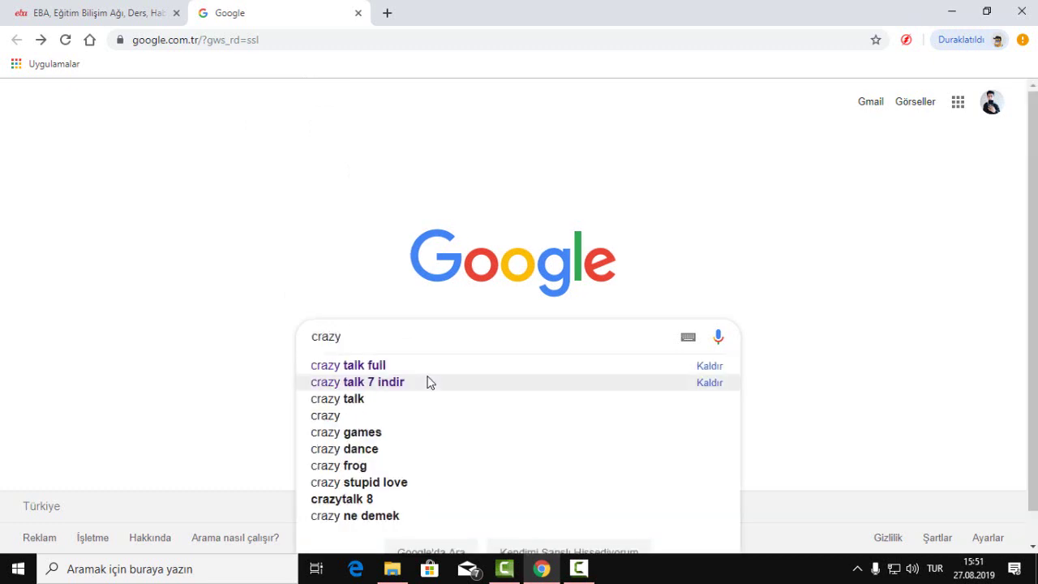
type(" tal")
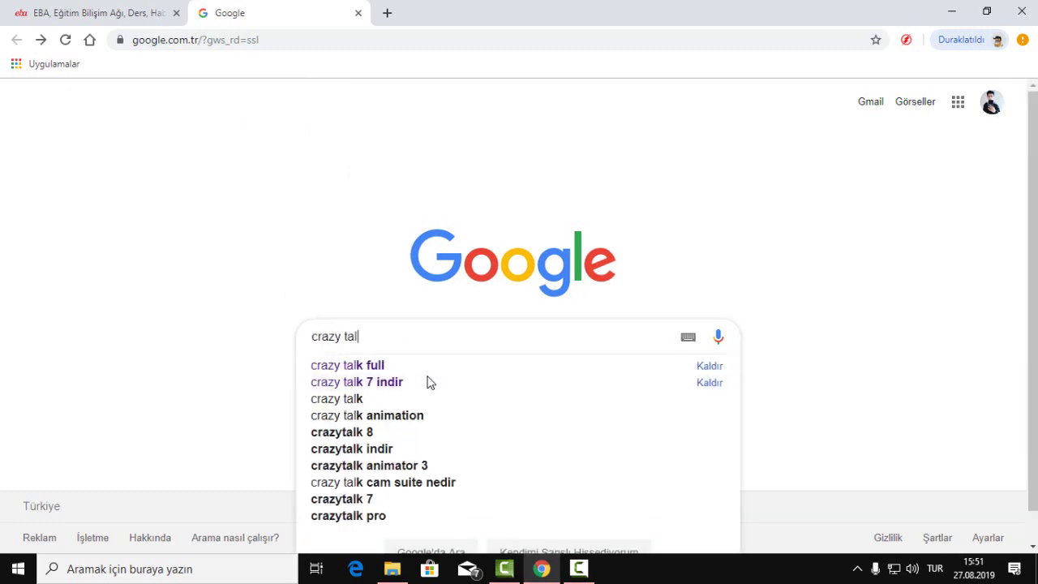
type("k full")
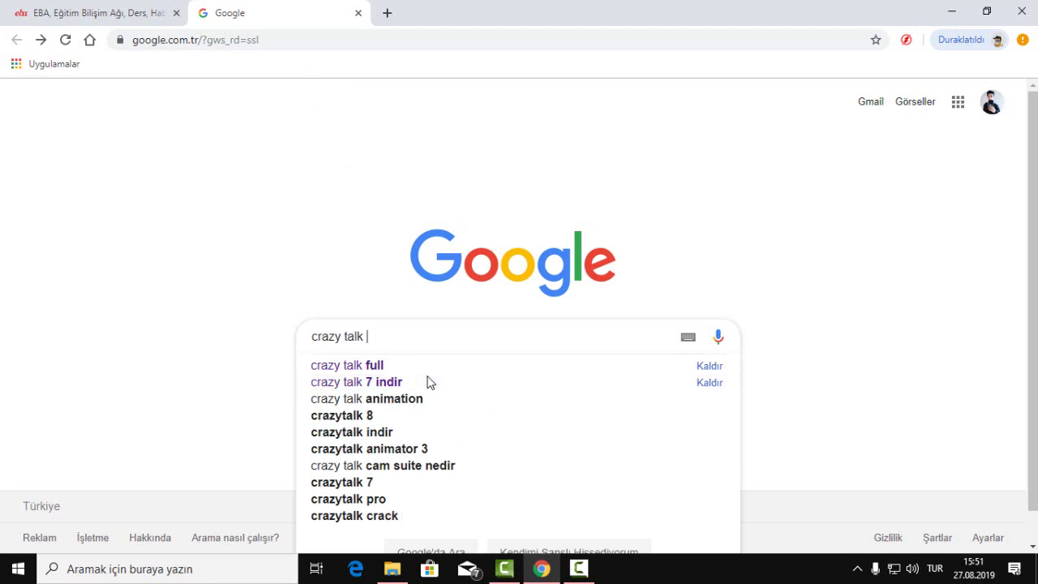
left_click(370, 369)
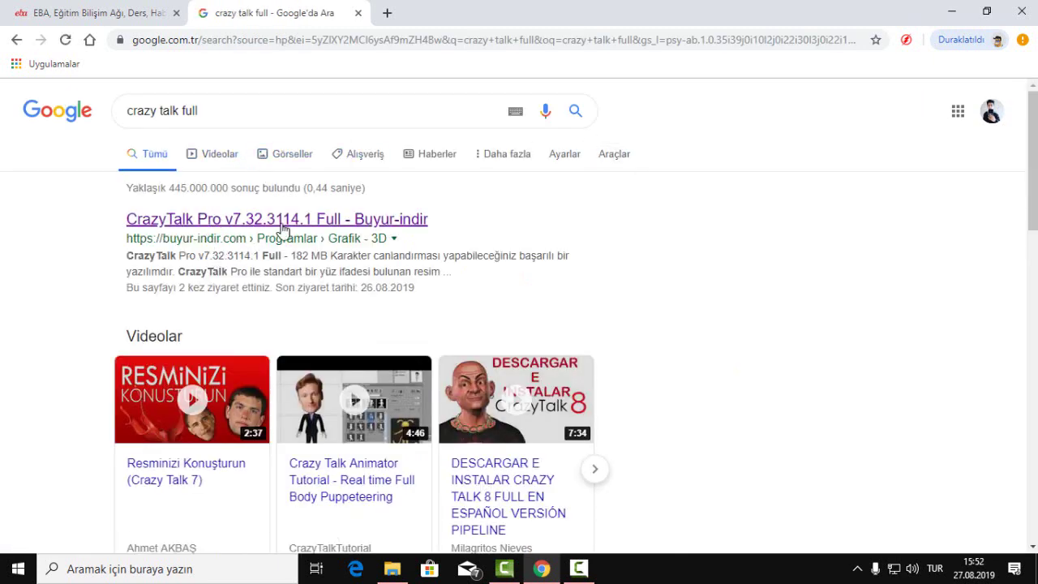
- Download CrazyTalkPro.7.32.3114.1.rar through the Zippyshare link on the Buyur-indir result page and close the advertising tab
left_click(284, 220)
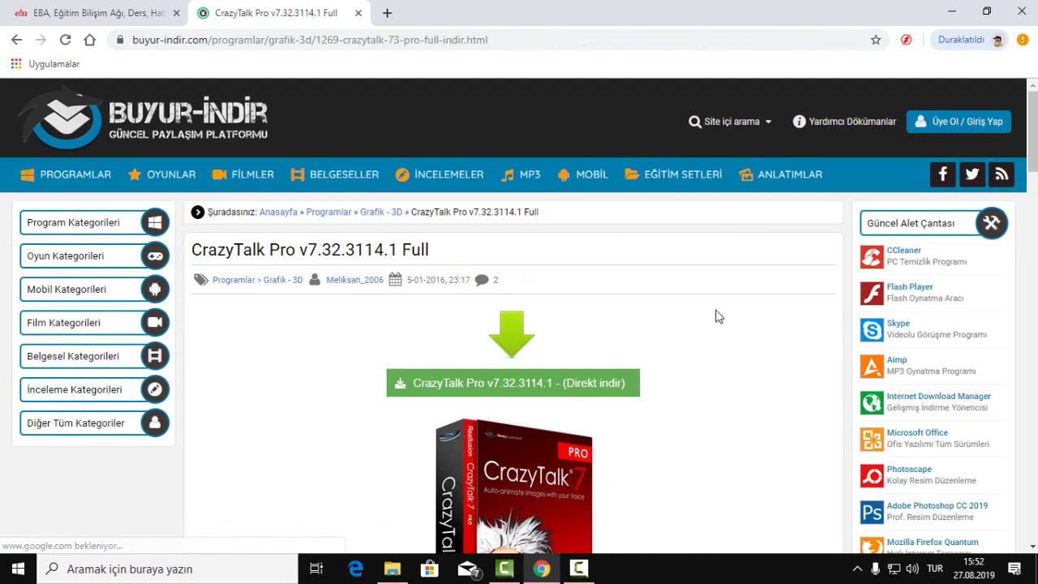
scroll(717, 316, "down", 10)
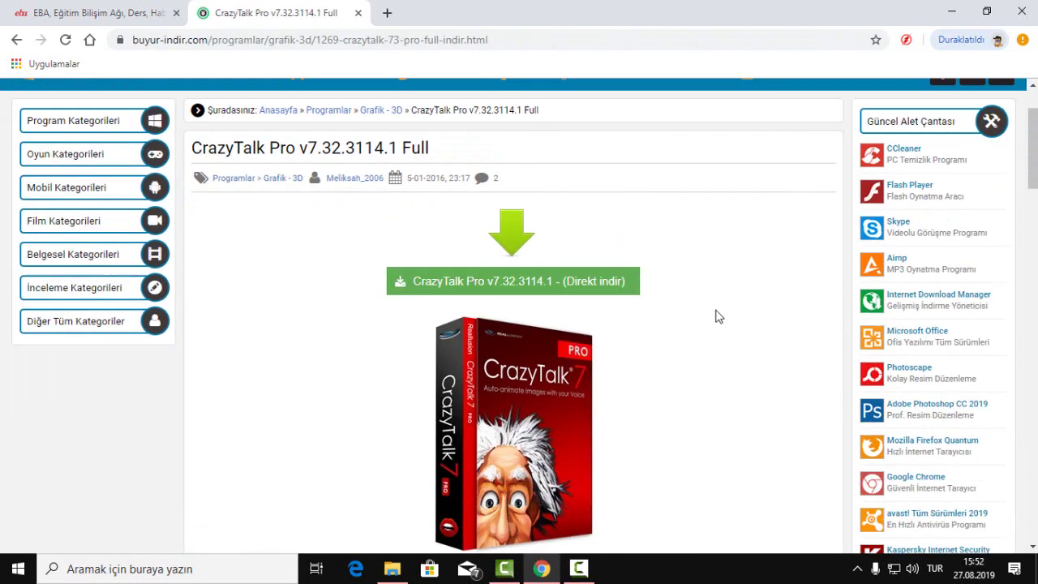
scroll(718, 316, "down", 2)
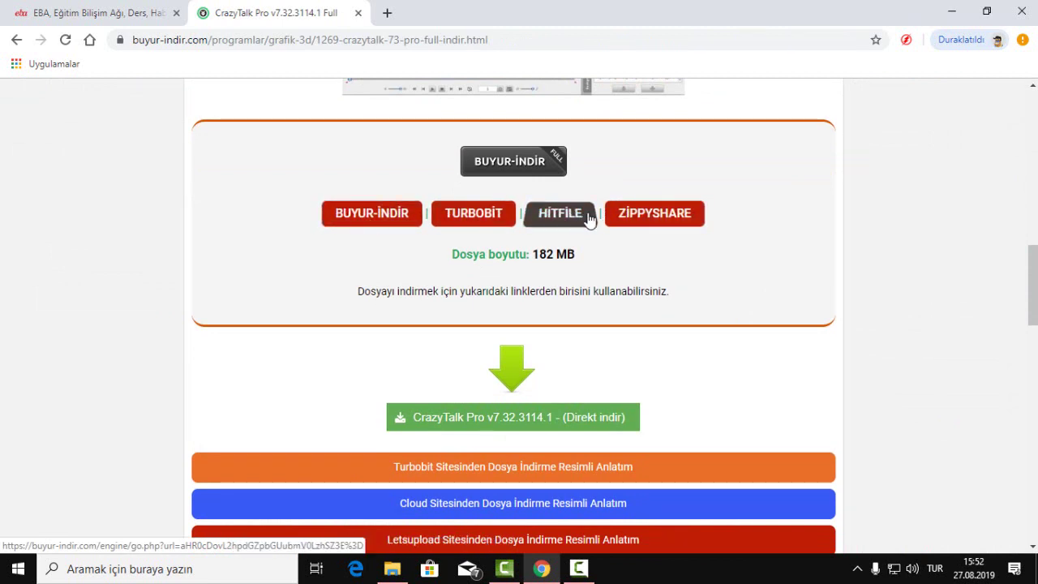
left_click(678, 221)
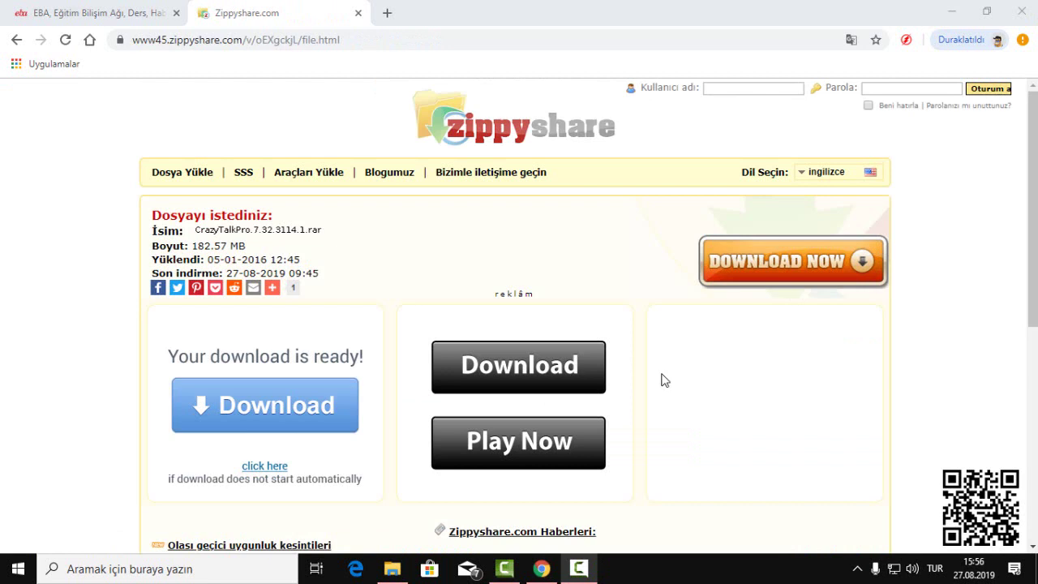
left_click(775, 255)
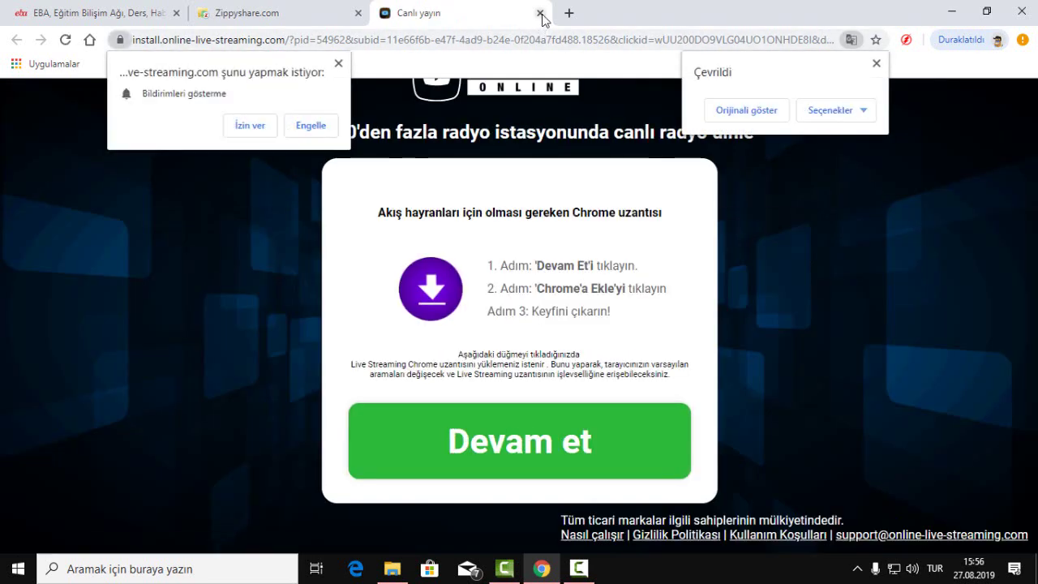
left_click(540, 13)
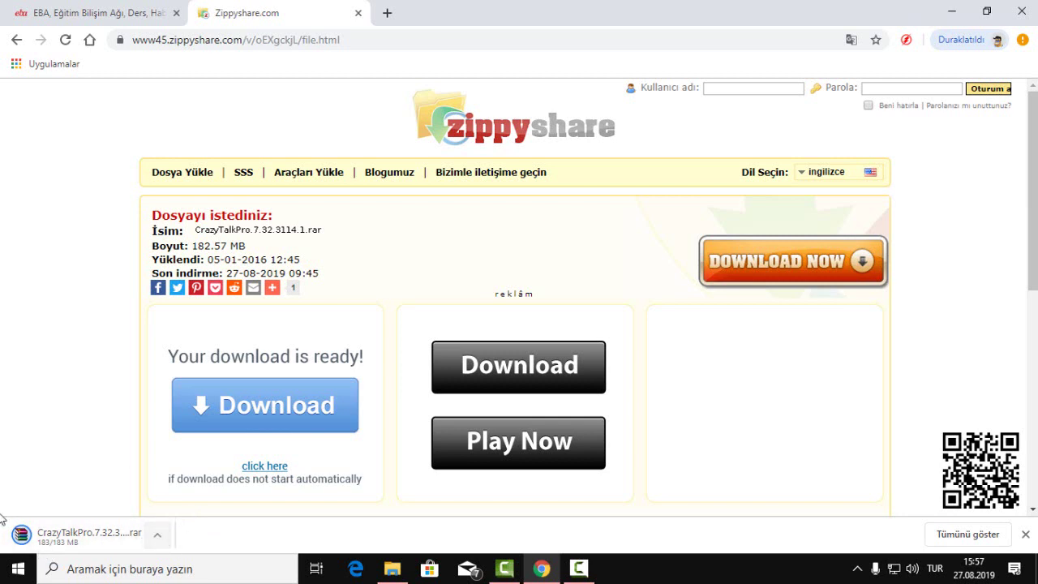
- Show the downloaded CrazyTalkPro.7.32.3114.1 archive in its folder
left_click(159, 540)
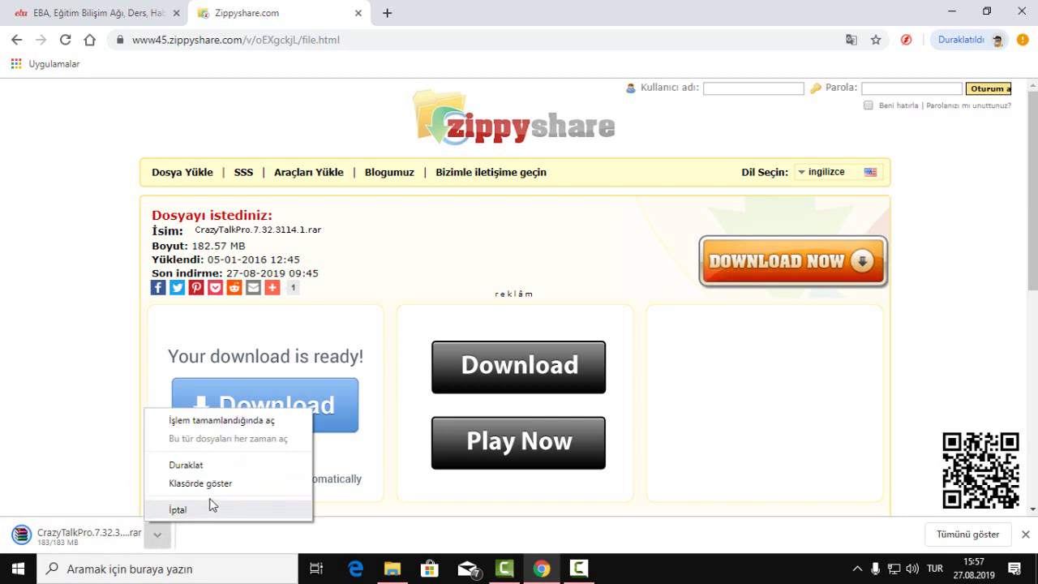
left_click(205, 483)
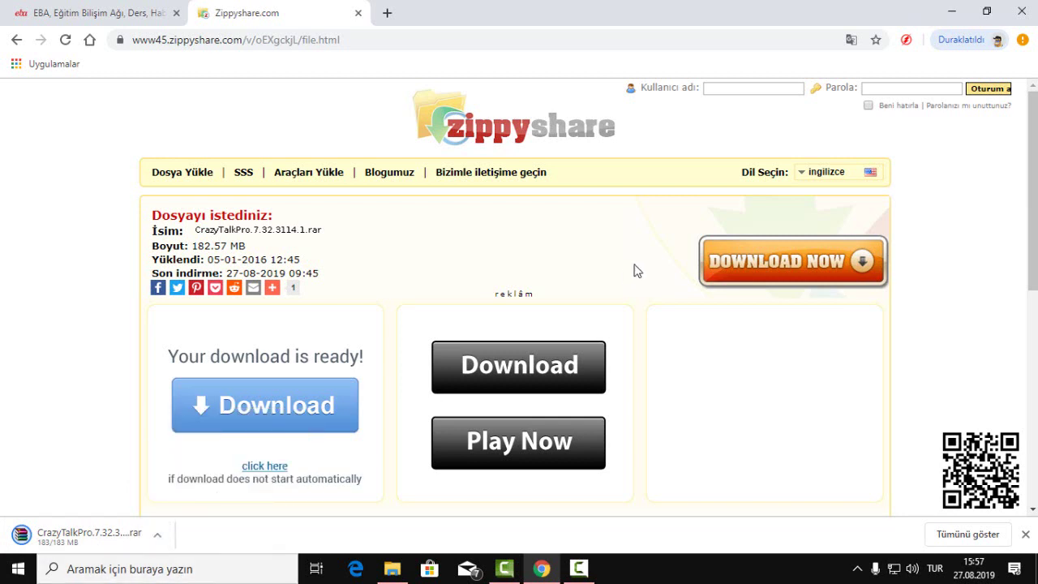
left_click(157, 540)
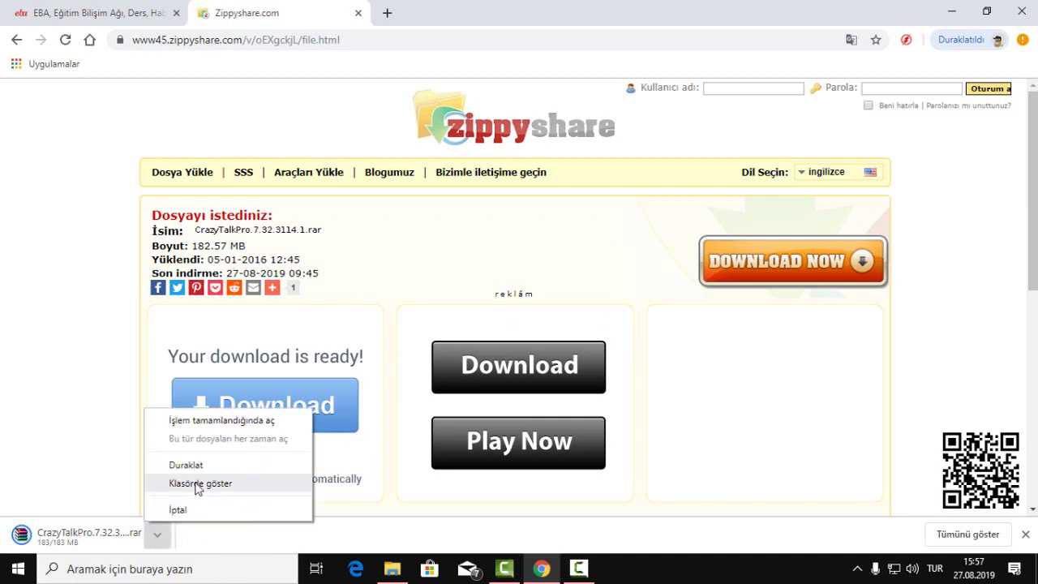
left_click(197, 485)
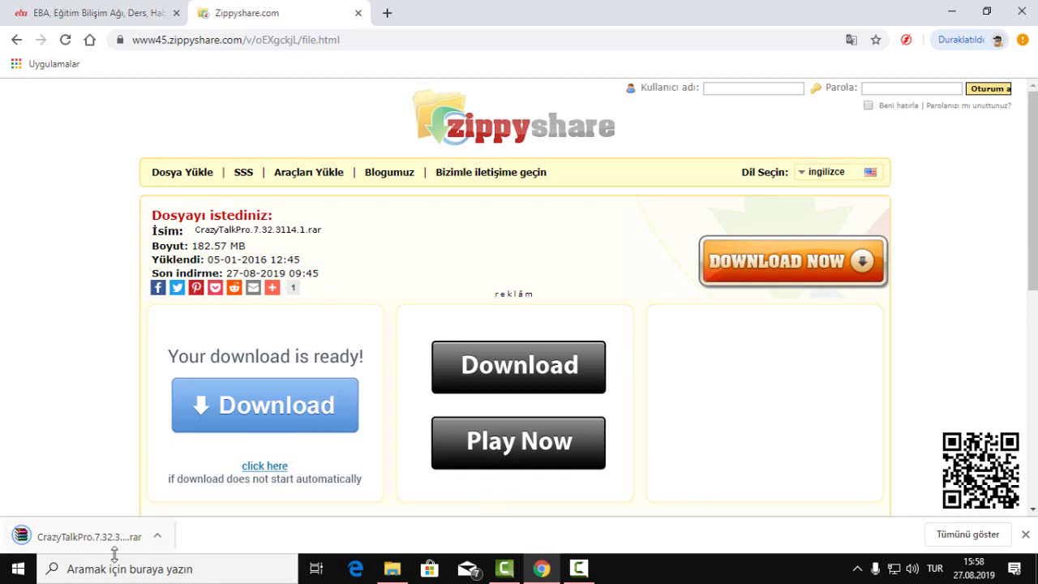
left_click(157, 537)
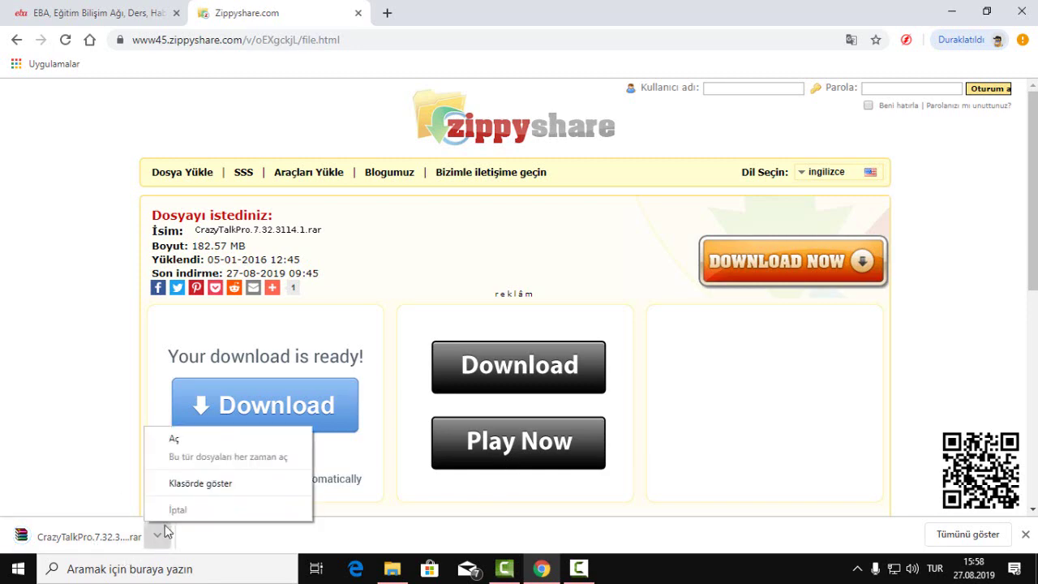
left_click(187, 486)
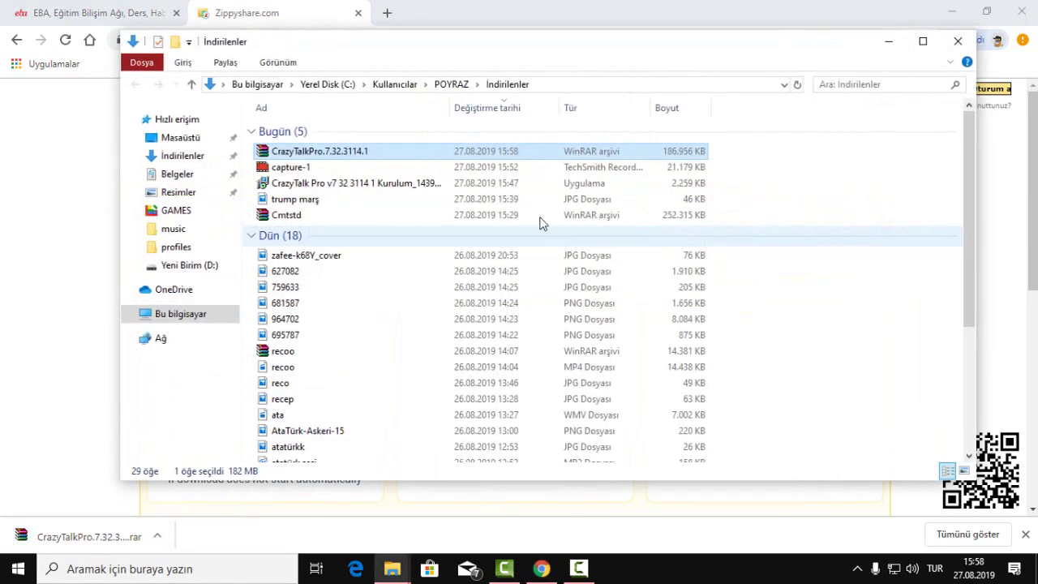
- Extract the archive into its own CrazyTalkPro.7.32.3114.1 folder and open that folder
right_click(328, 153)
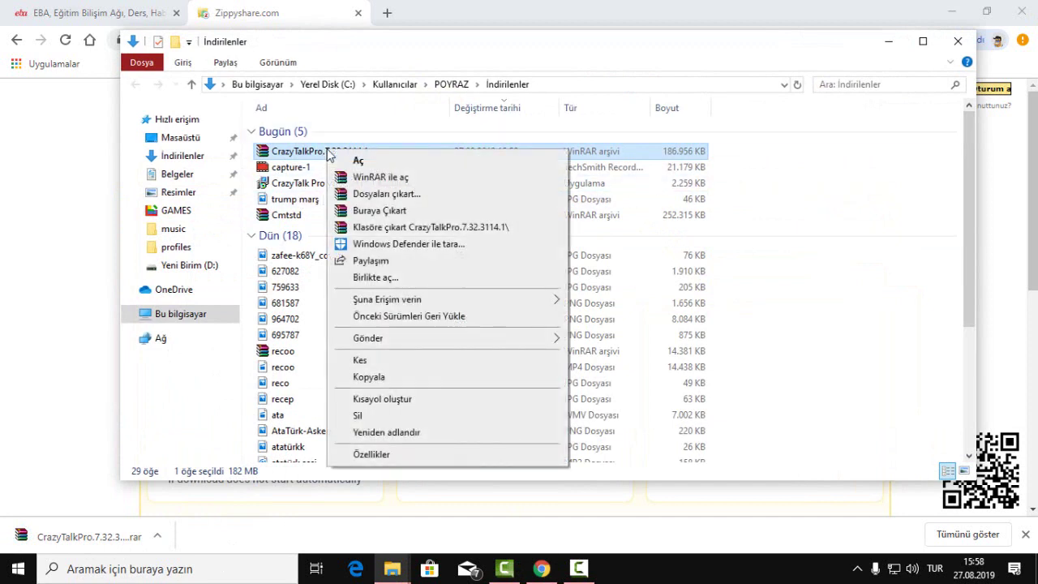
left_click(386, 227)
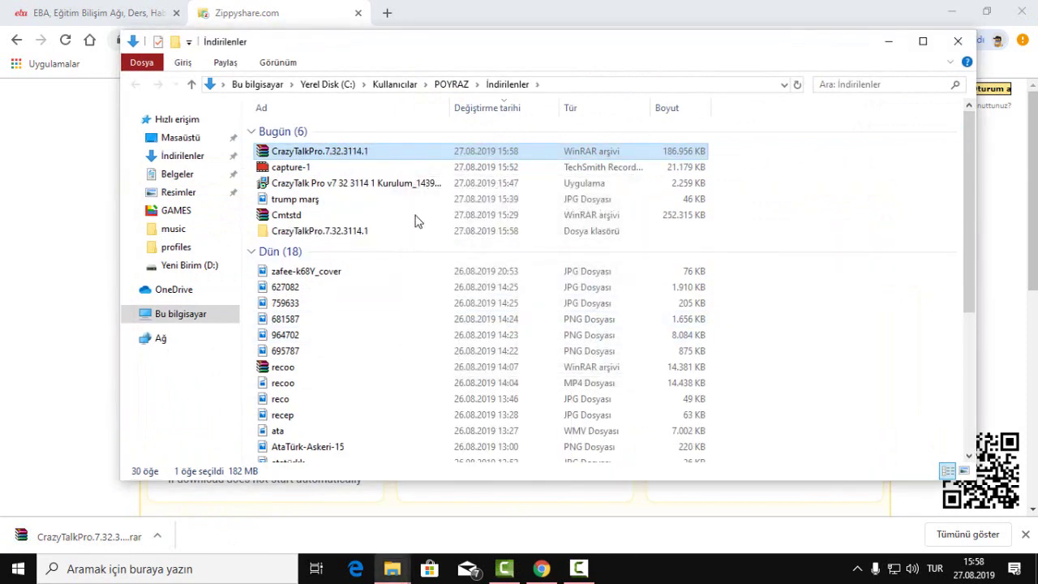
double_click(318, 231)
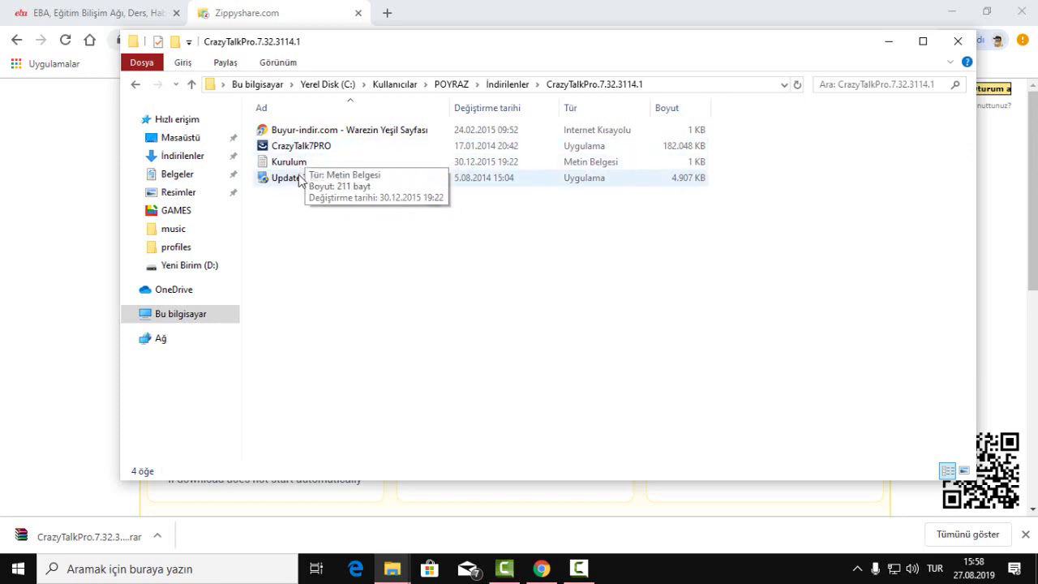
- Run the CrazyTalk7PRO installer and set its destination folder to D:\CrazyTalk7
mouse_move(322, 154)
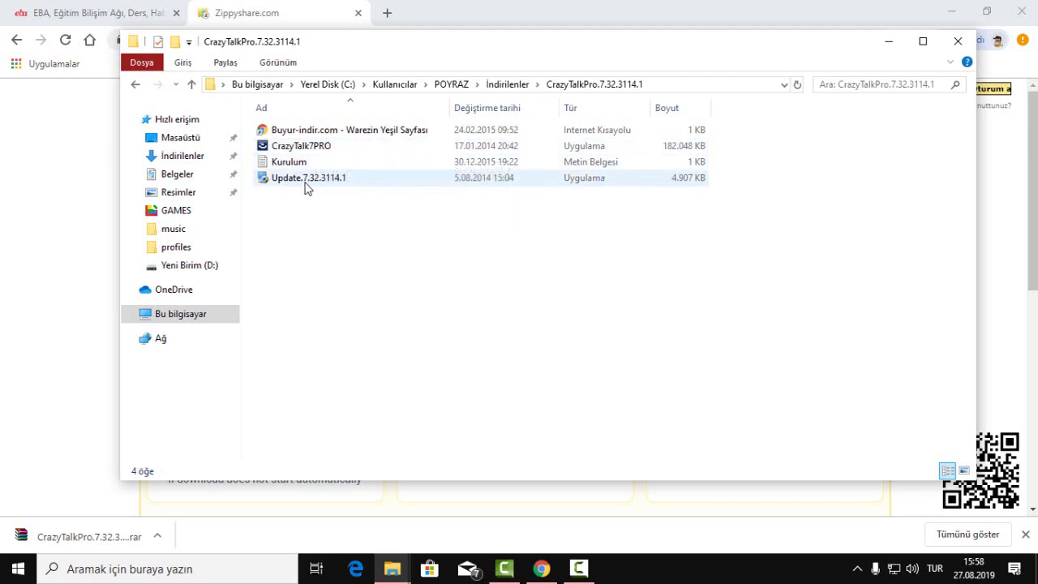
mouse_move(306, 186)
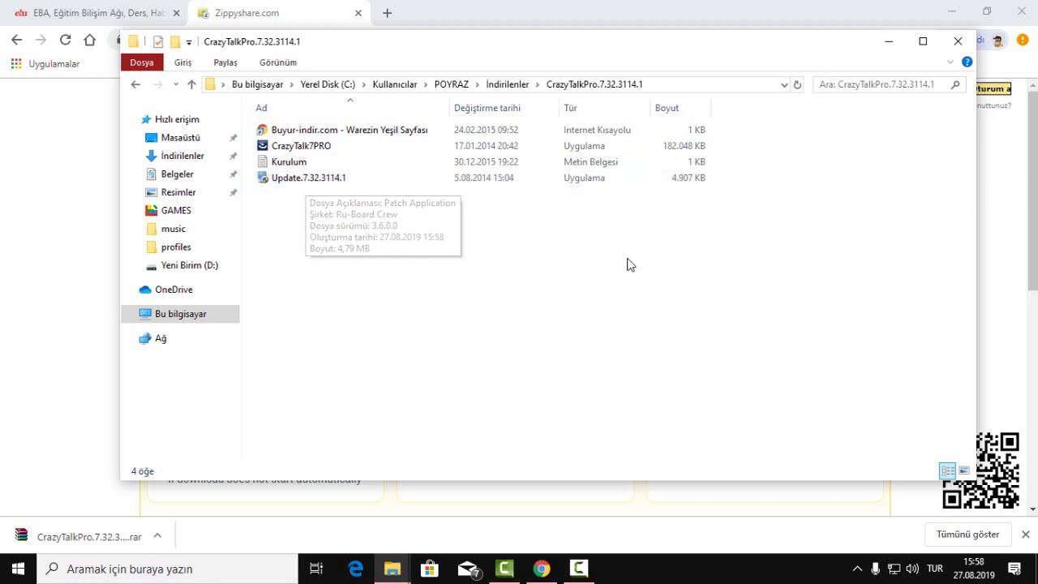
double_click(317, 149)
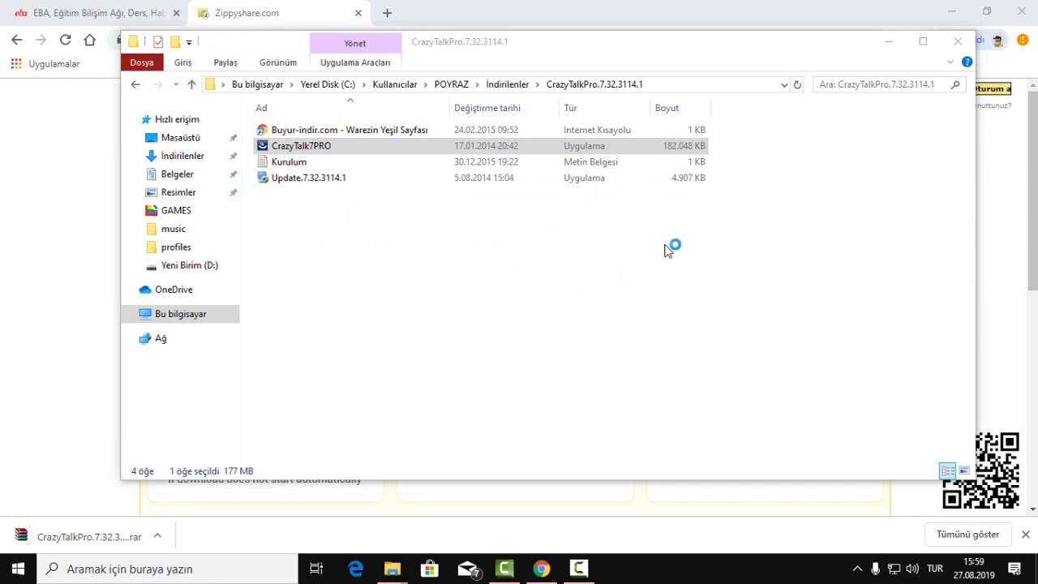
key("Return")
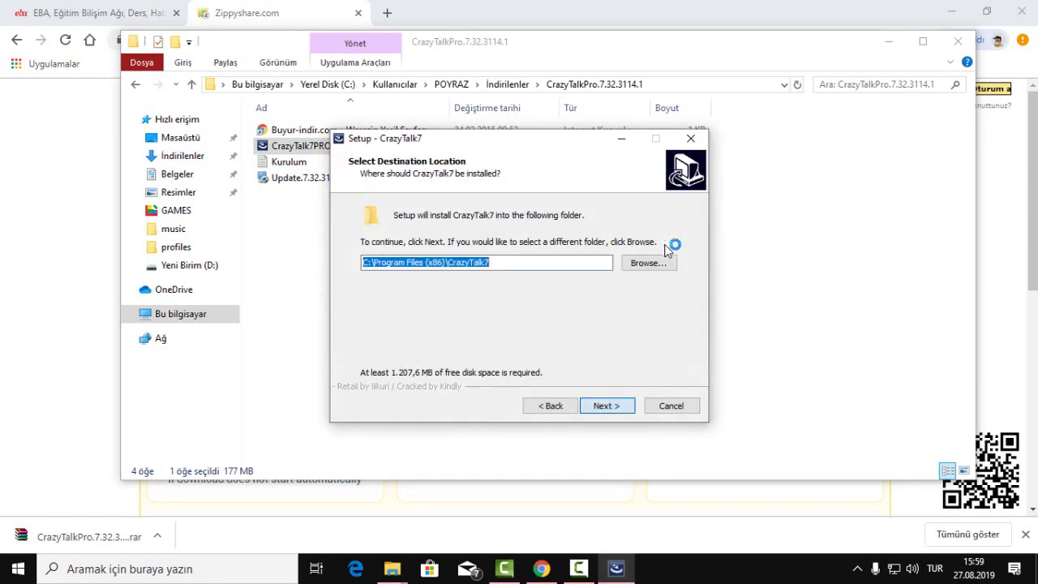
key("Tab")
key("Return")
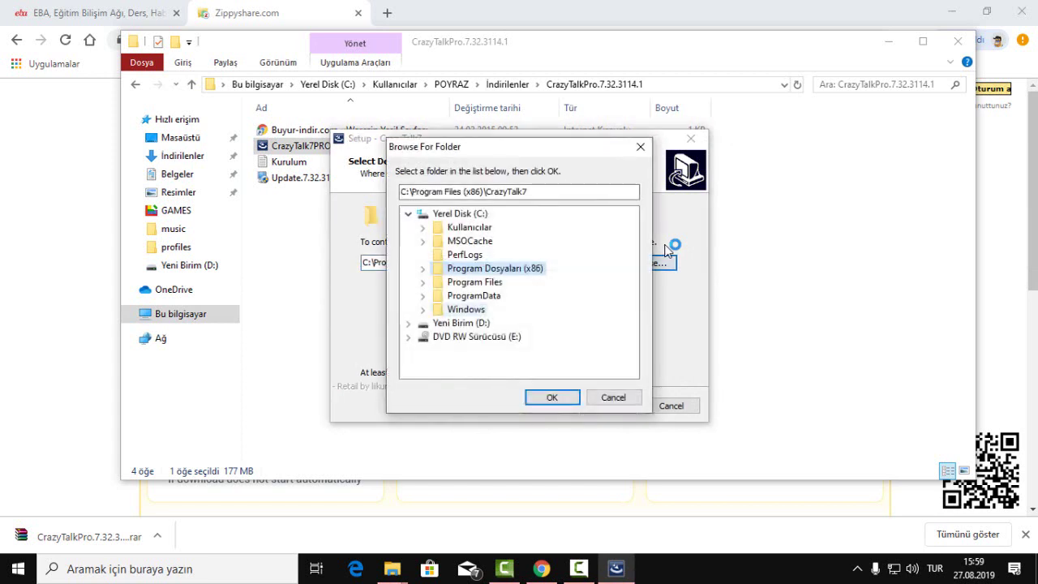
key("y")
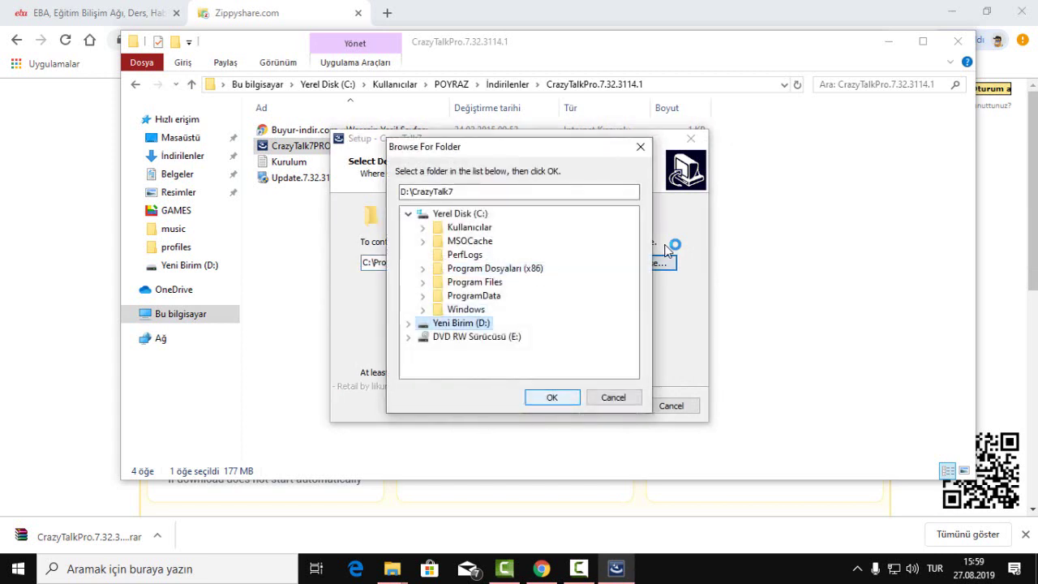
key("Return")
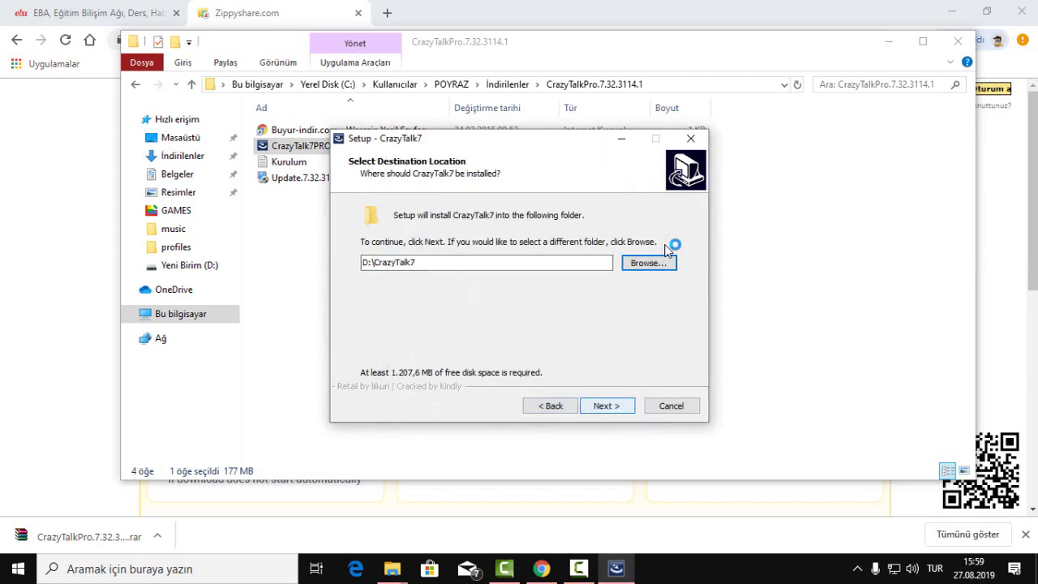
key("Return")
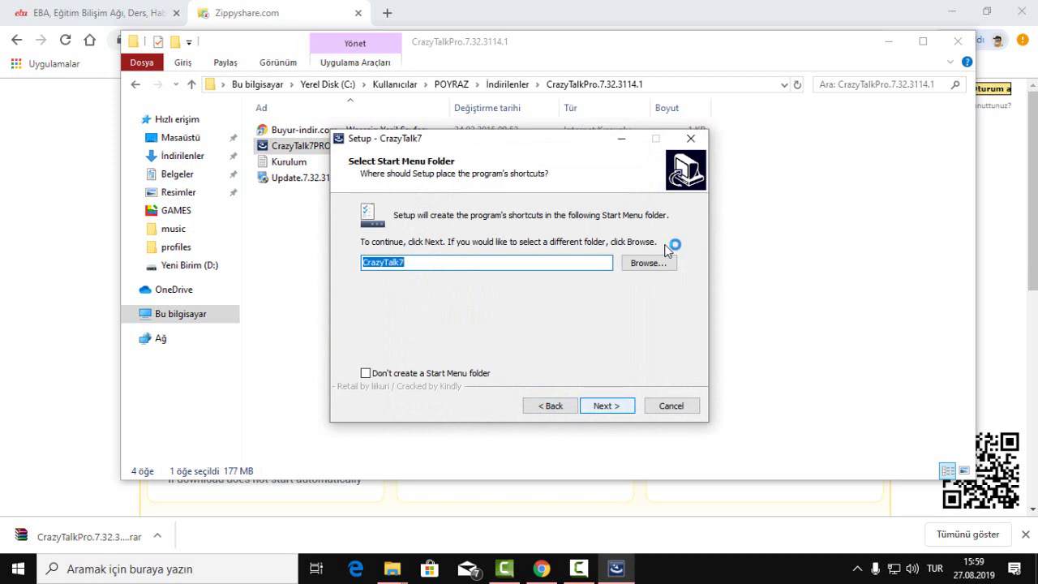
- Install with the CrazyTalk7 Start Menu folder and a desktop icon, and exit setup without launching the program
key("Return")
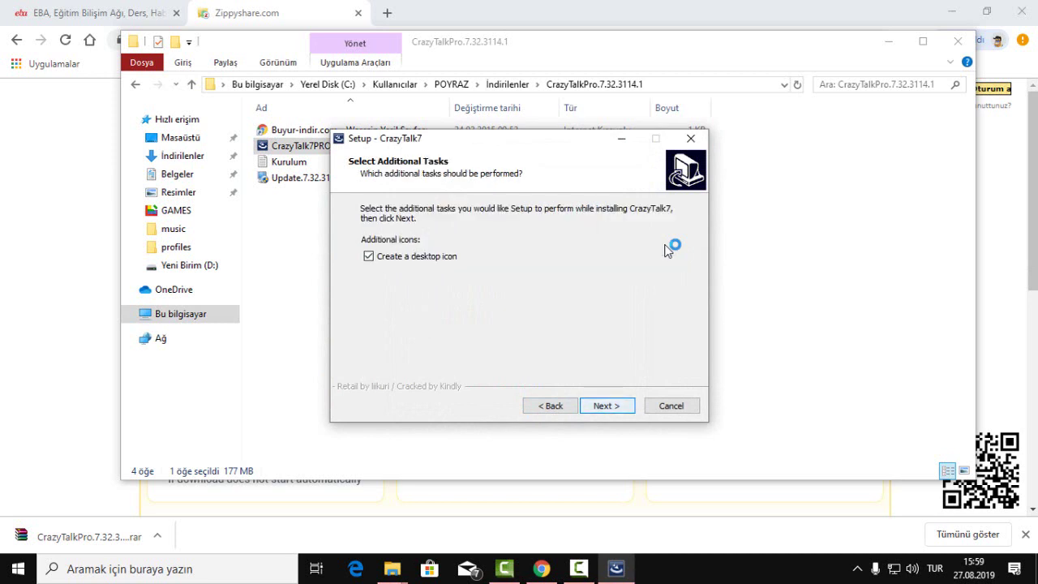
key("Return")
key("Return")
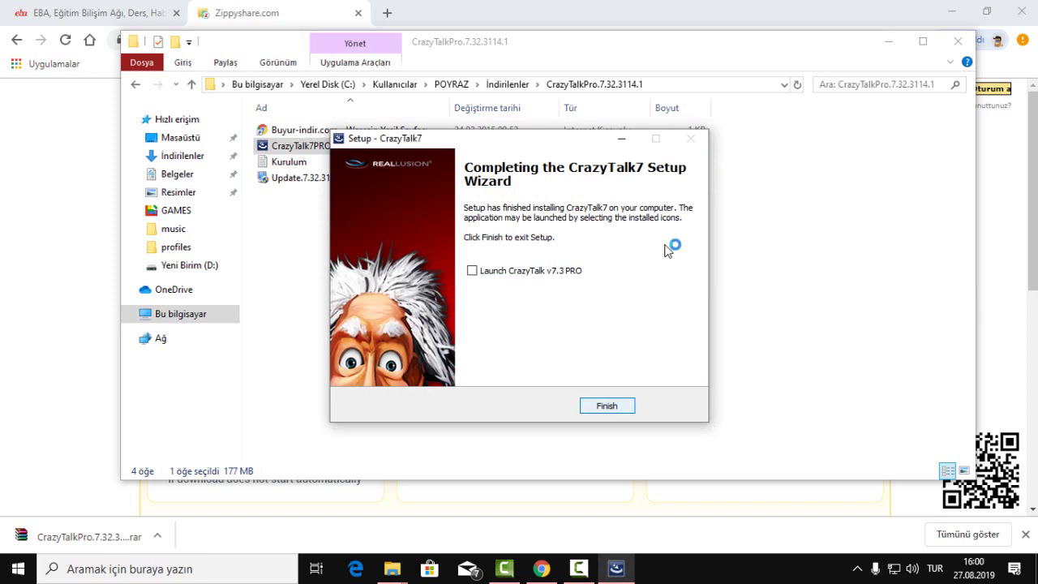
key("Return")
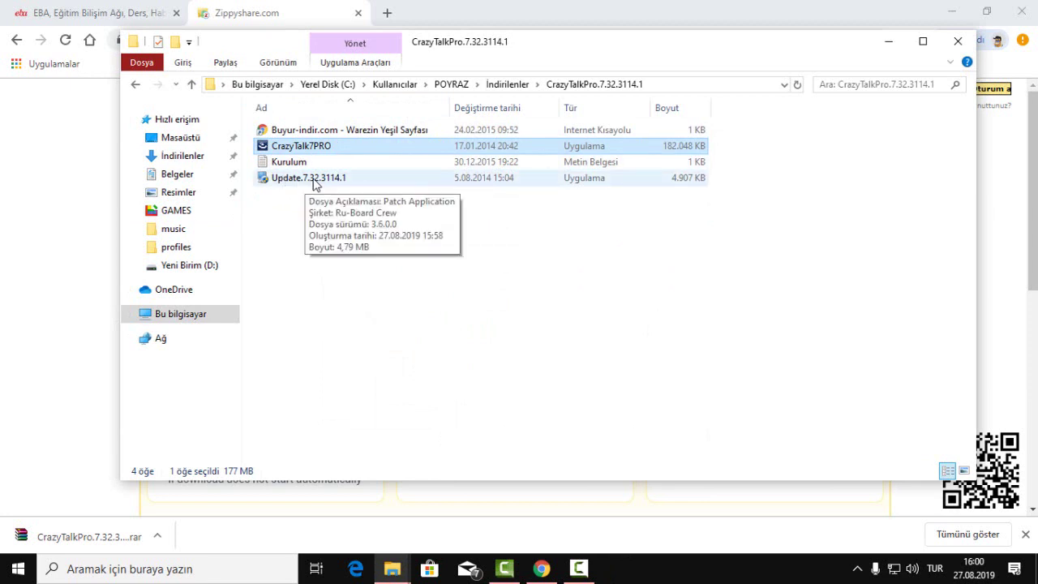
- Run Update.7.32.3114.1 to patch the CrazyTalk installation and close the patcher
double_click(314, 180)
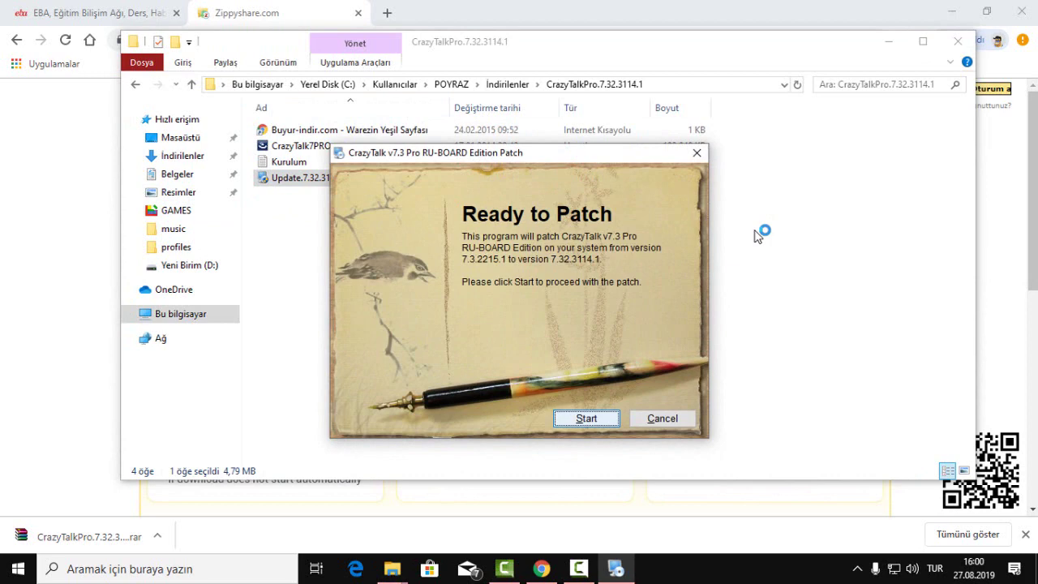
key("Return")
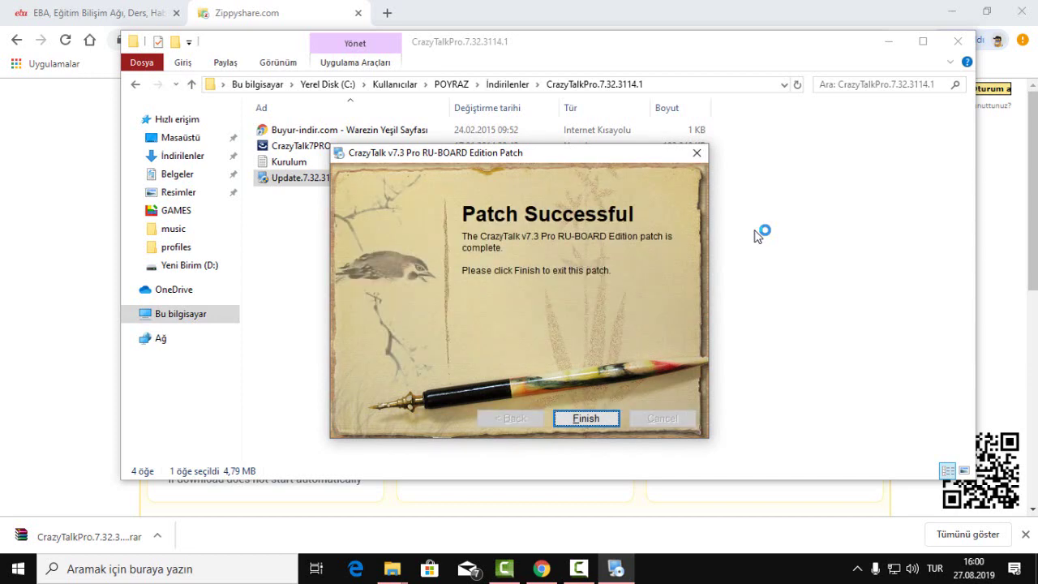
key("Return")
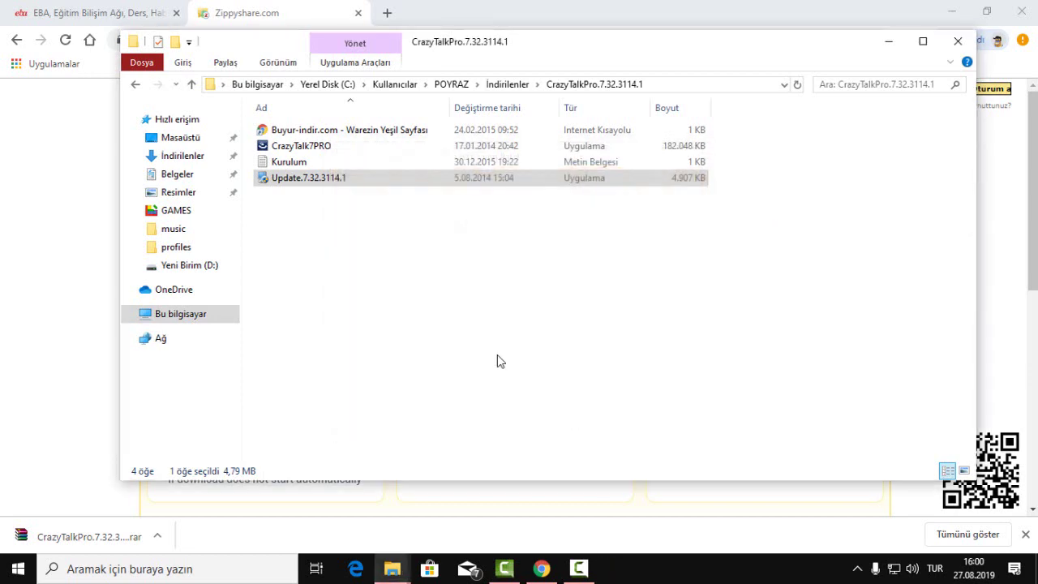
- Minimize the open Explorer, browser and Camtasia windows and launch CrazyTalk v7.3 PRO from the desktop
left_click(888, 42)
left_click(953, 16)
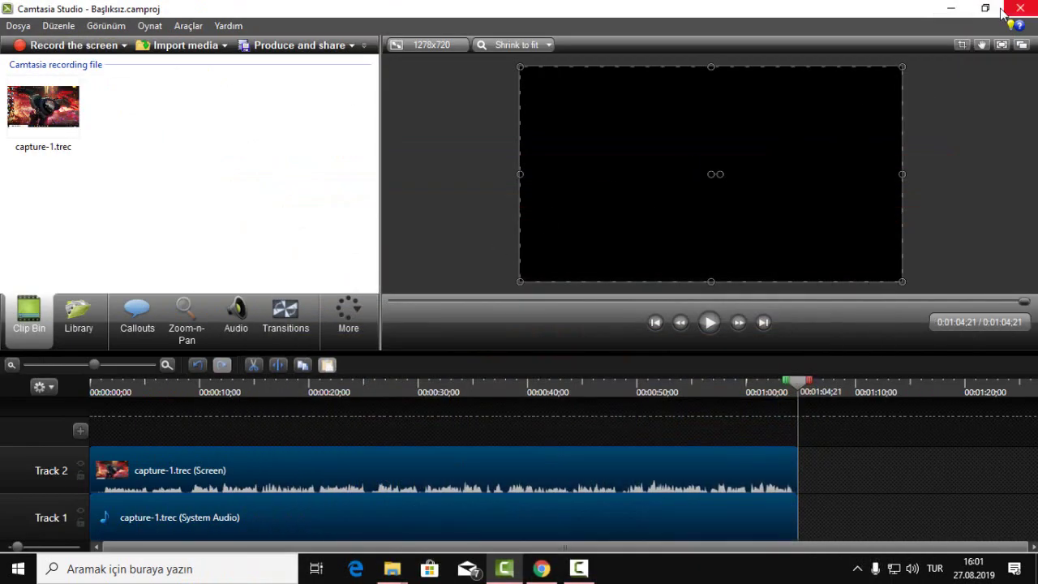
left_click(954, 9)
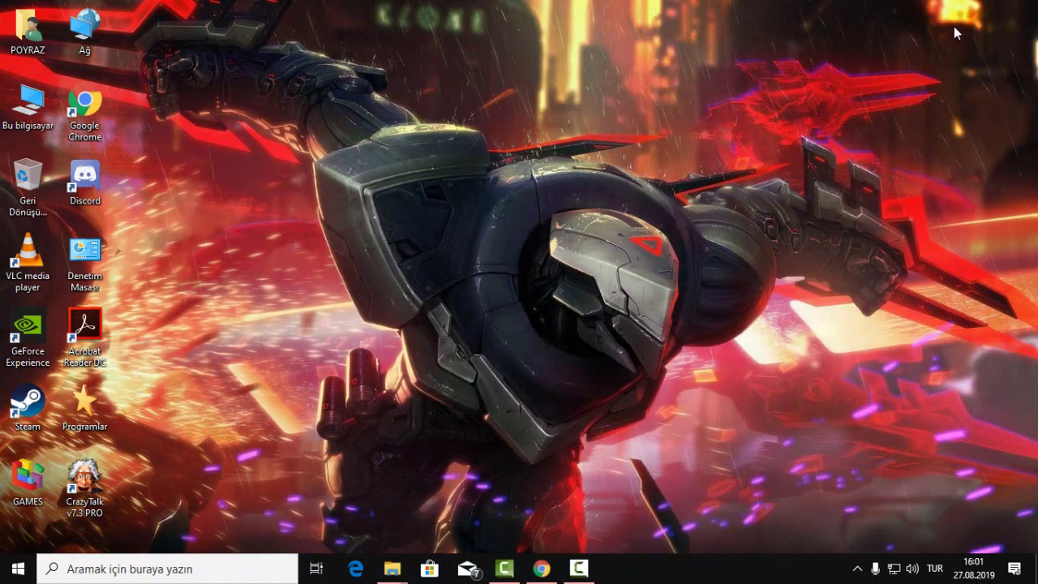
right_click(82, 479)
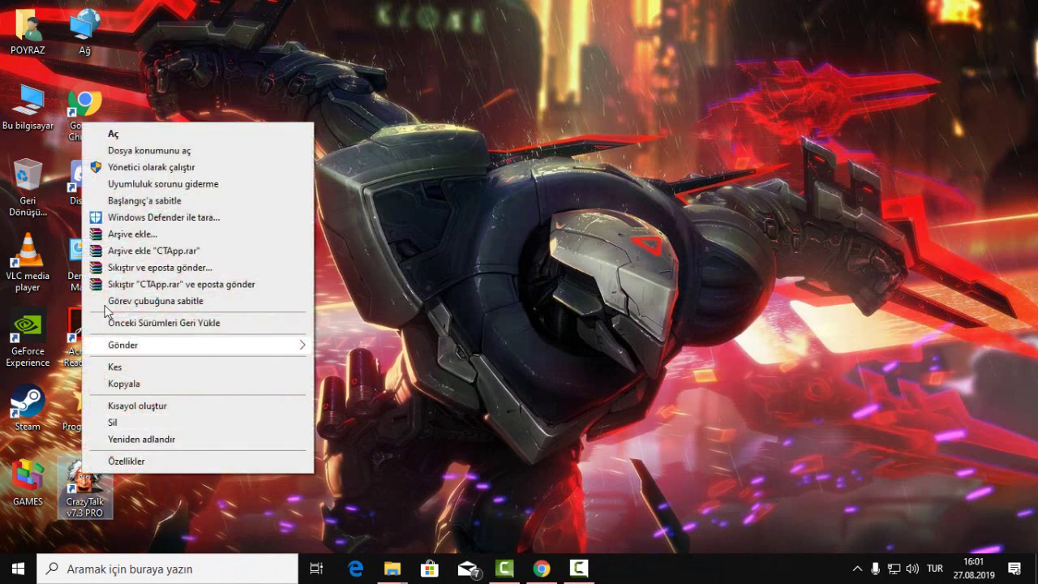
left_click(135, 136)
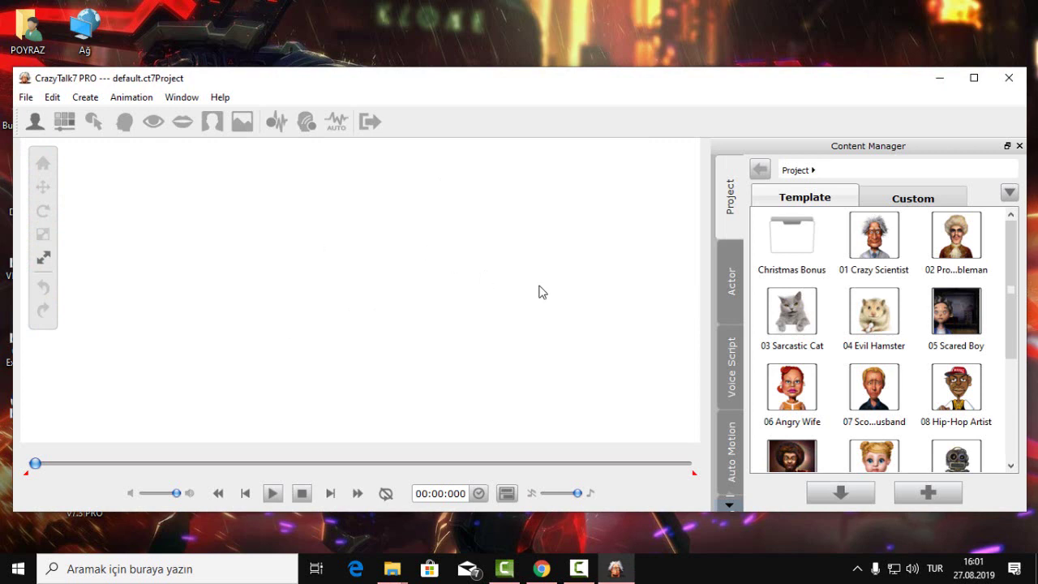
- Browse the project templates, load 02 Proud Nobleman to preview its animation, and stop the playback
mouse_move(1014, 263)
left_mouse_down()
mouse_move(1032, 396)
mouse_move(1028, 251)
mouse_move(1032, 398)
mouse_move(1021, 252)
left_mouse_up()
left_click_drag(1005, 248, 1033, 249)
left_click_drag(1014, 251, 1023, 292)
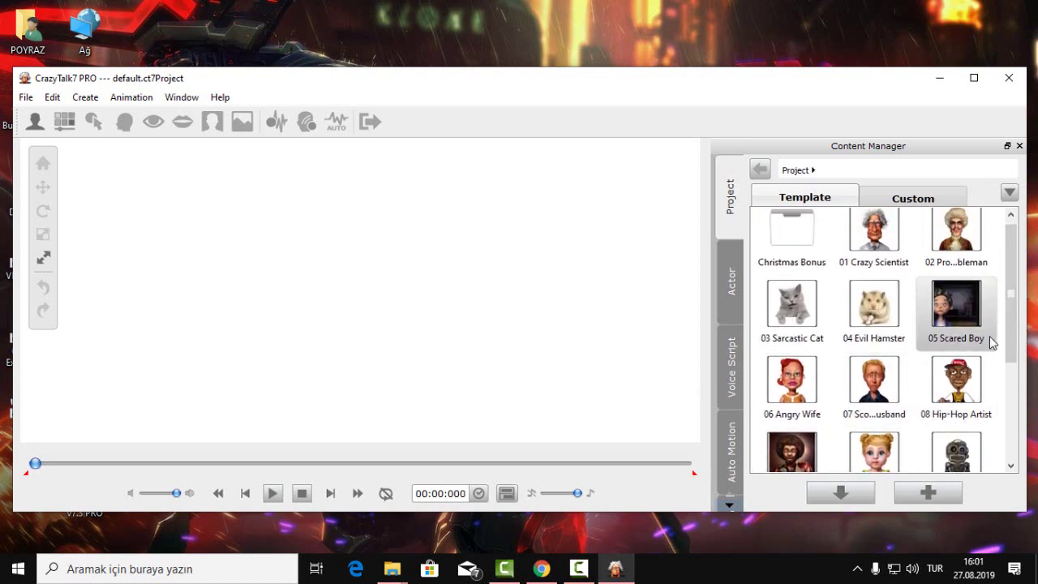
left_click_drag(1013, 303, 955, 278)
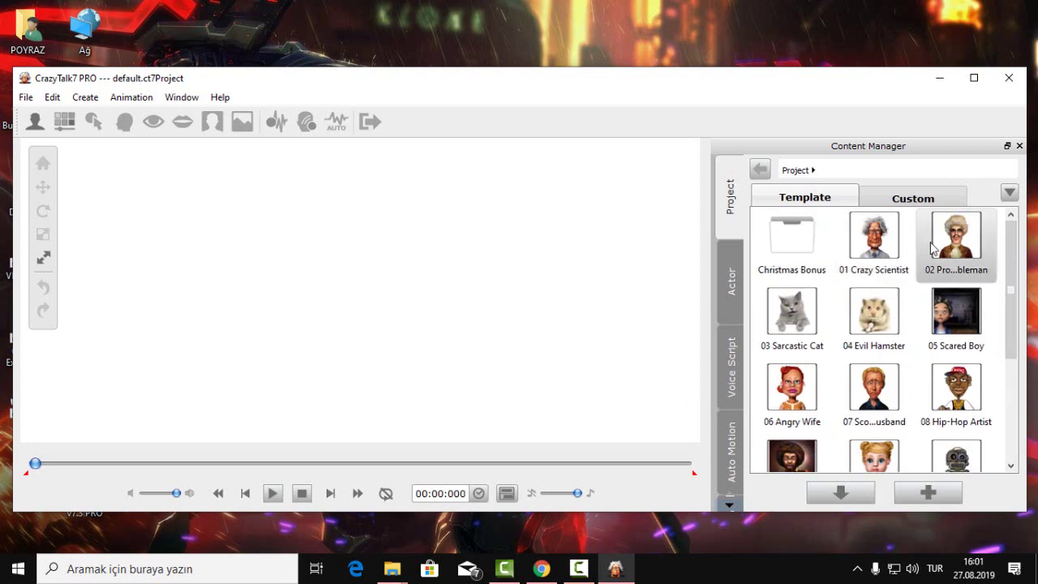
double_click(958, 243)
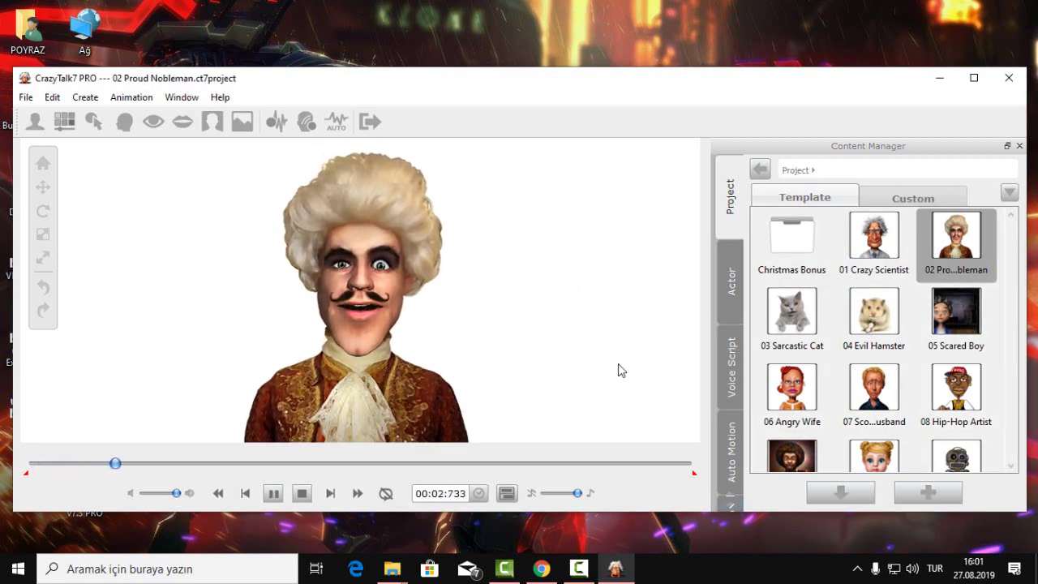
left_click(302, 494)
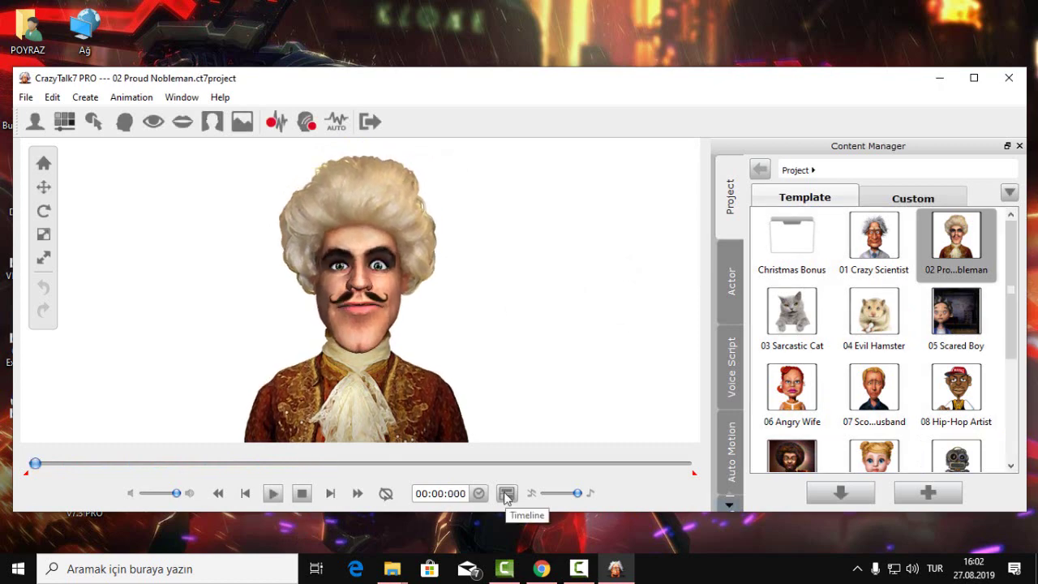
- Load the 01 Crazy Scientist project template to preview its animation and stop the playback
double_click(880, 250)
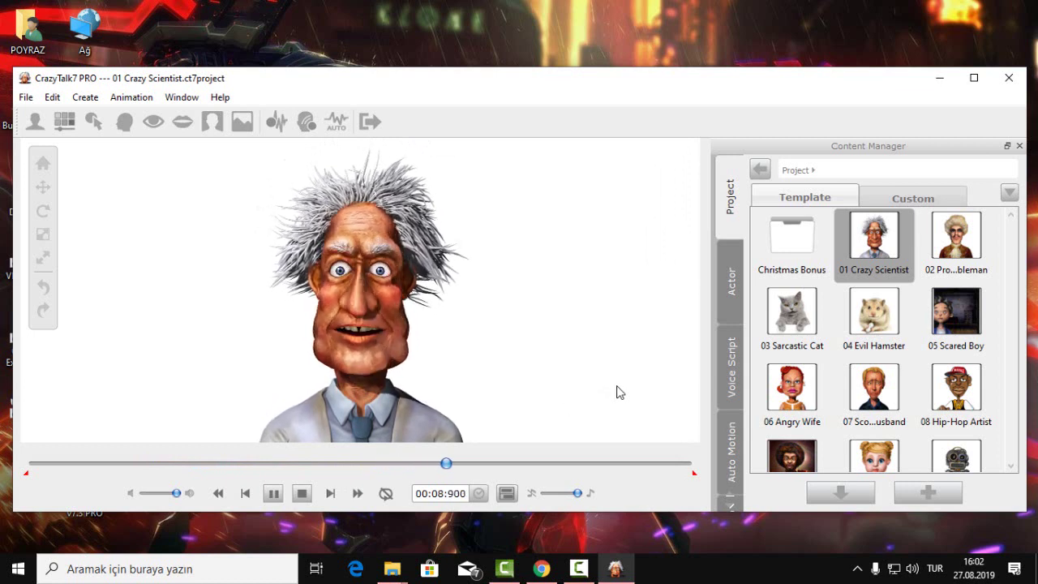
left_click(301, 495)
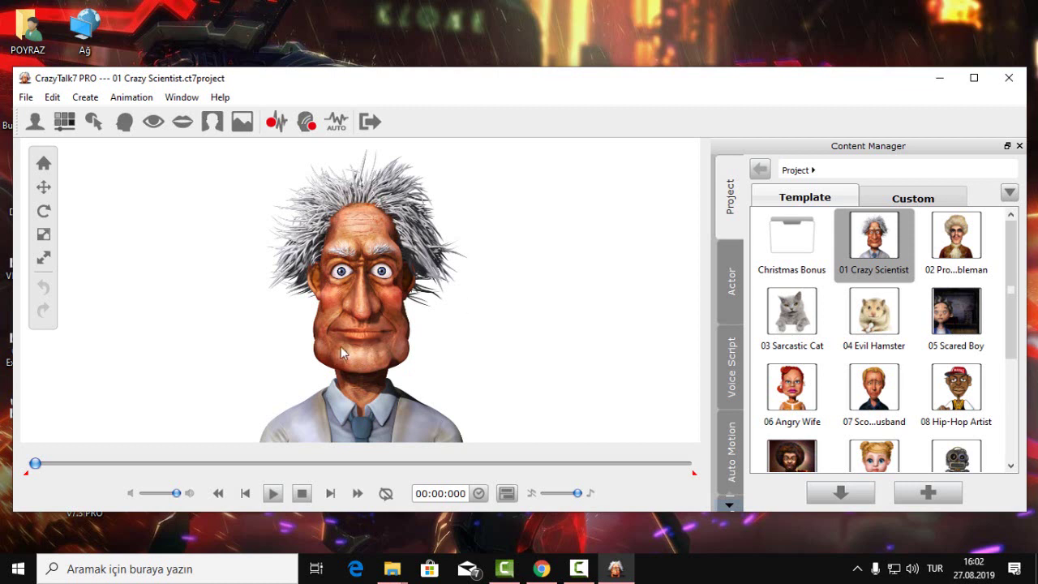
- Import the image "trump marş" from the İndirilenler folder to create a new actor
left_click(89, 103)
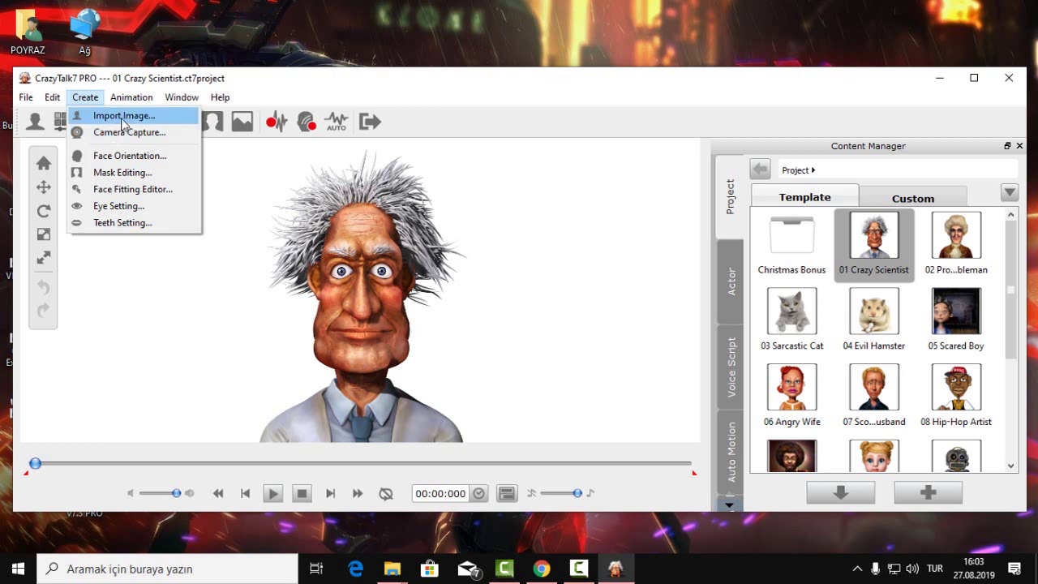
left_click(122, 118)
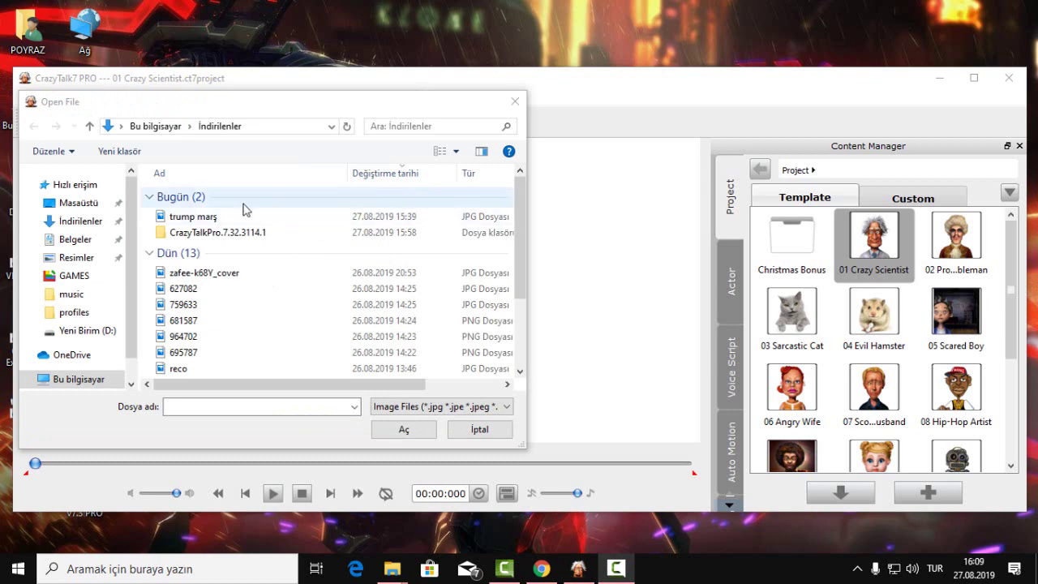
left_click(199, 219)
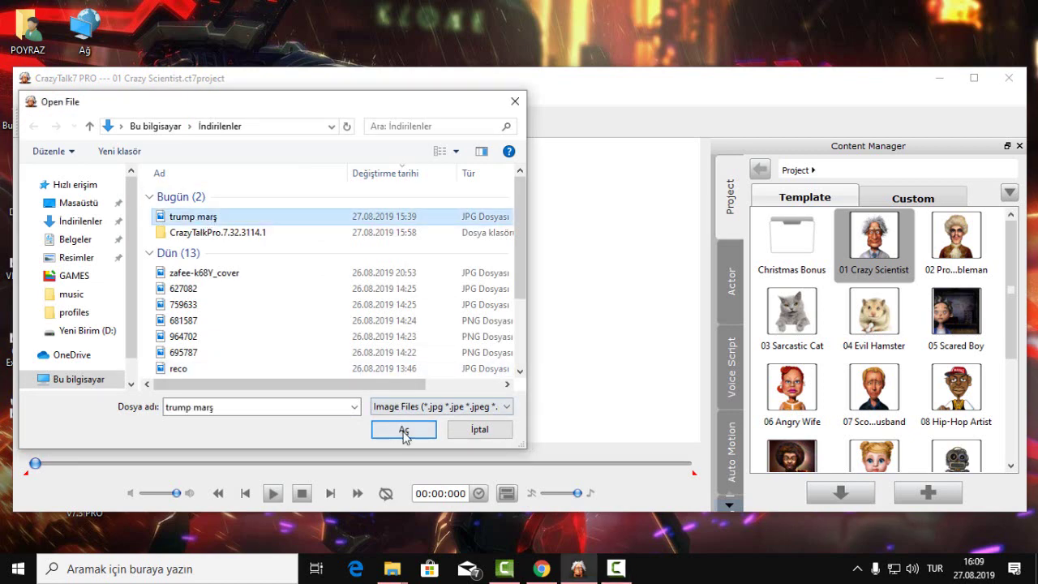